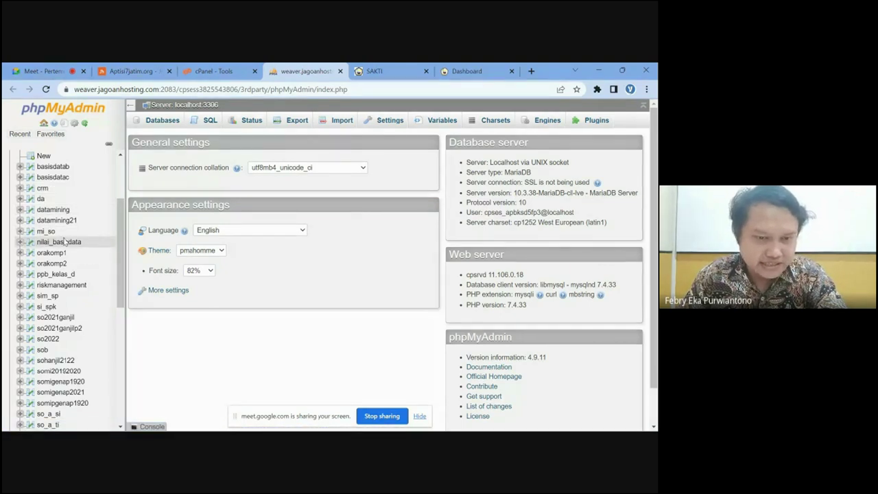
- Browse the datamining table showing 100 rows per page
left_click(52, 210)
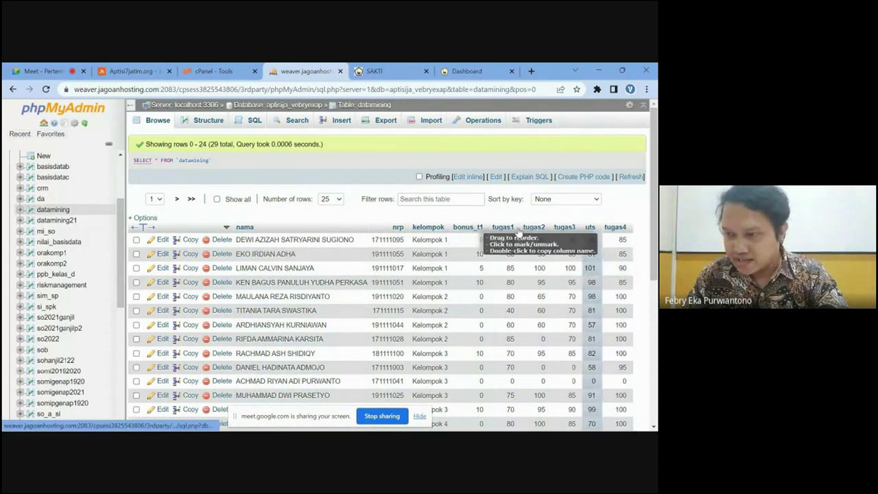
scroll(244, 294, "down", 5)
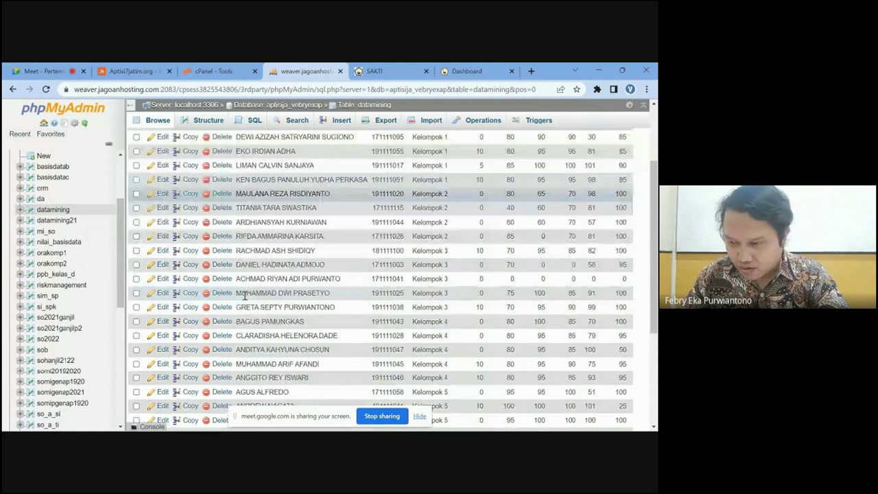
scroll(256, 224, "up", 5)
scroll(258, 288, "down", 5)
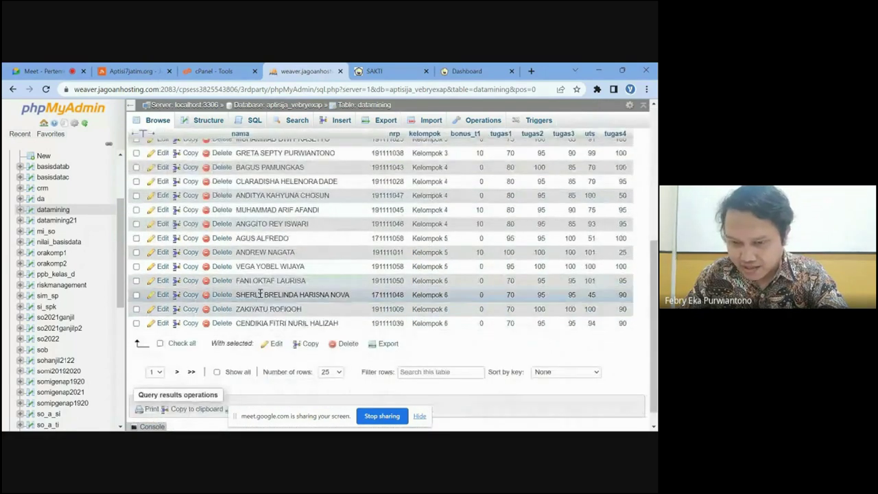
left_click(330, 372)
left_click(328, 400)
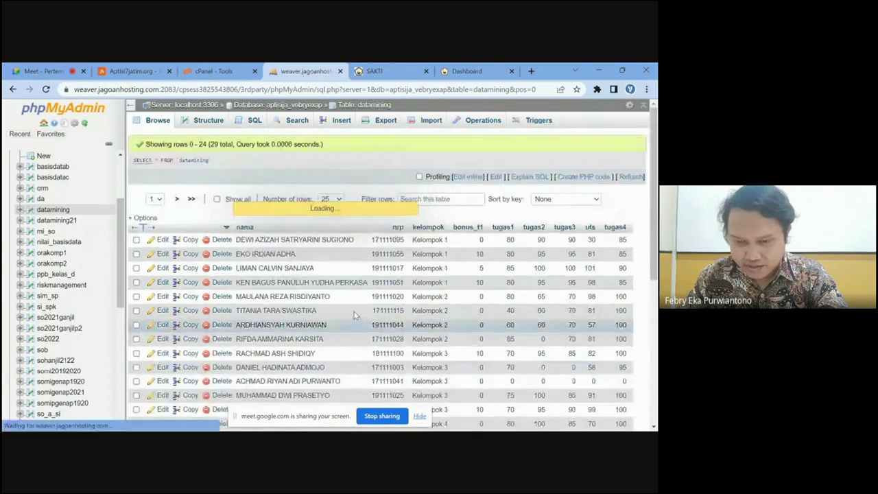
scroll(354, 314, "down", 10)
scroll(355, 314, "up", 2)
scroll(355, 314, "up", 8)
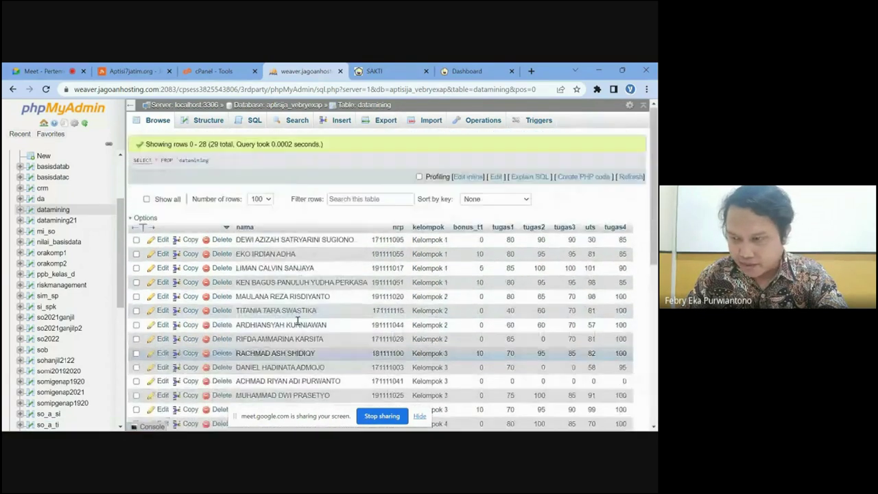
scroll(275, 288, "down", 1)
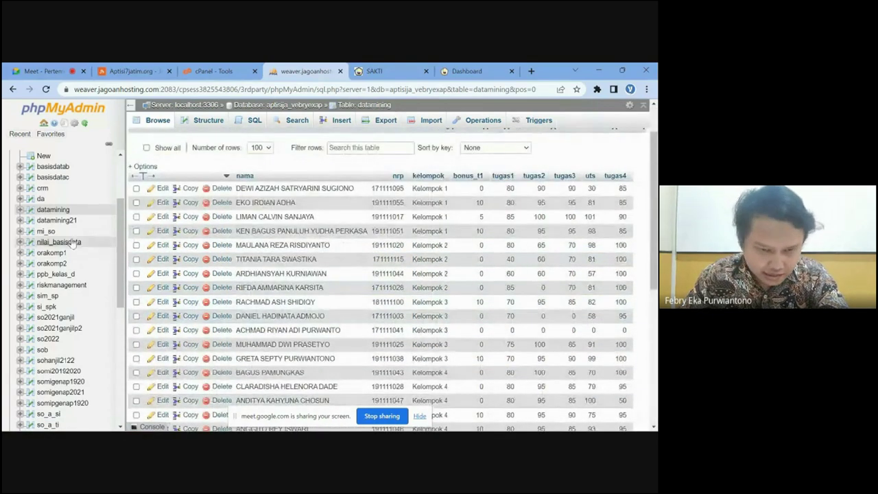
- Browse the rows of the mi_so table
left_click(46, 231)
scroll(241, 245, "down", 5)
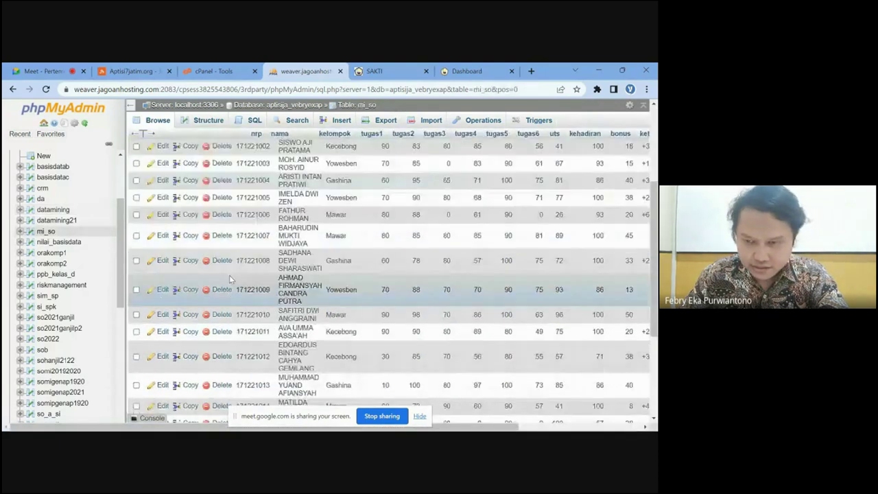
scroll(55, 323, "down", 2)
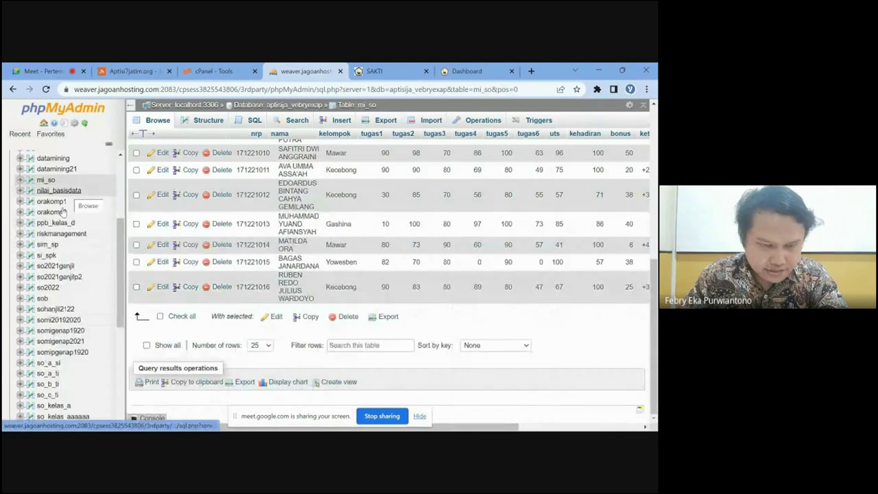
scroll(51, 233, "up", 5)
scroll(50, 233, "down", 3)
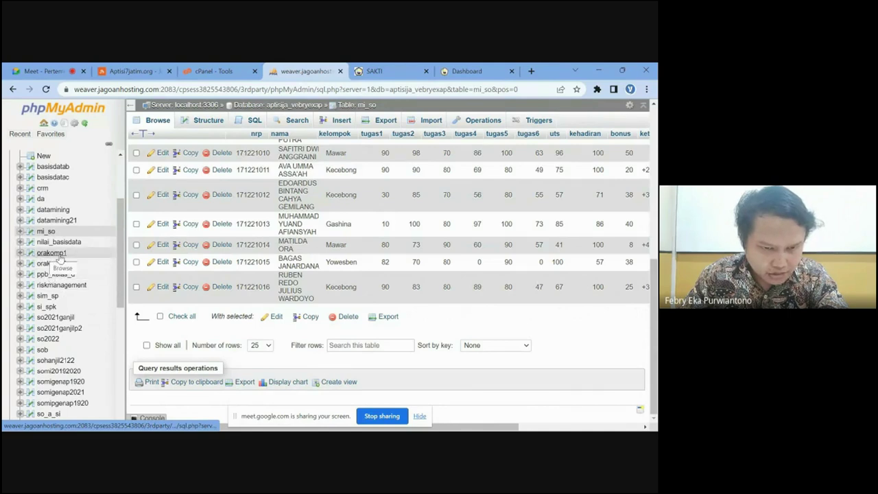
scroll(69, 303, "down", 3)
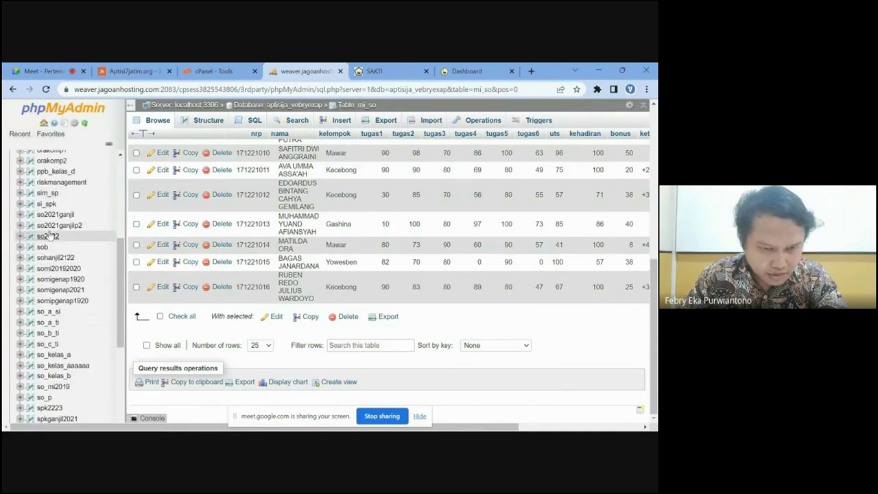
- Browse the sim_sp table, then return to the cPanel tools page
left_click(47, 193)
scroll(185, 255, "down", 5)
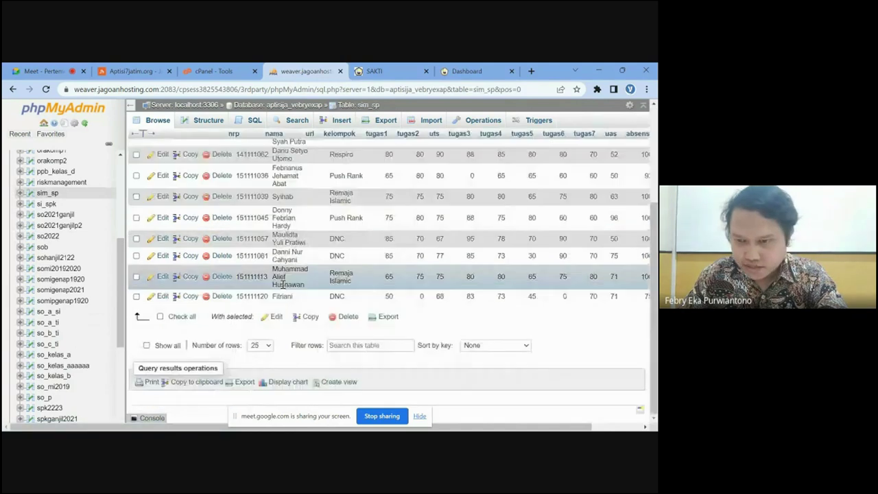
scroll(226, 240, "up", 4)
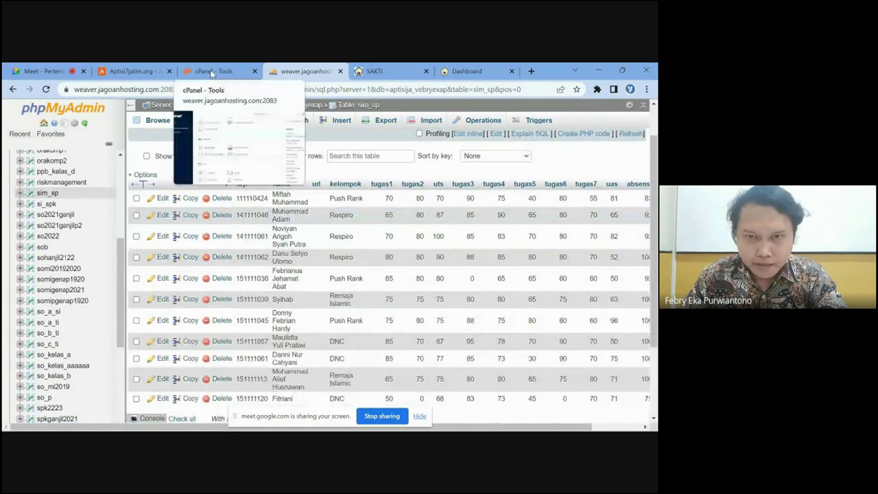
left_click(214, 72)
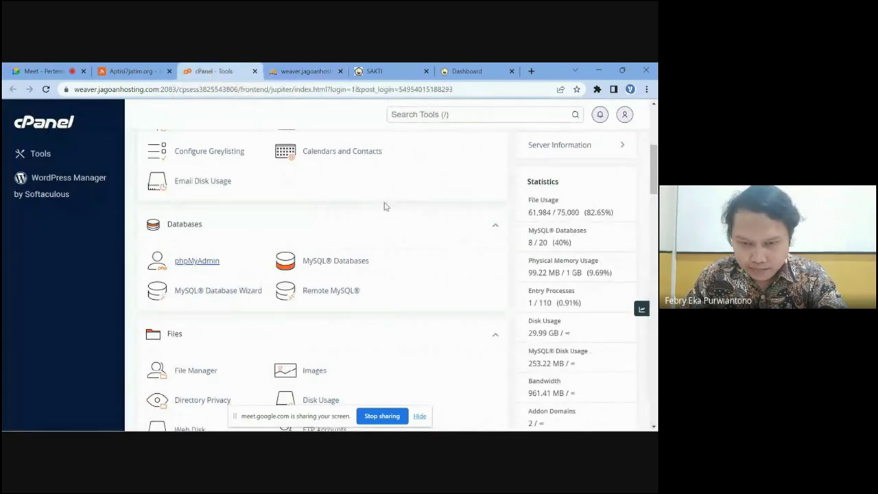
- Open MySQL Databases, then collapse the aptisija_vebryexap tree in phpMyAdmin
left_click(342, 265)
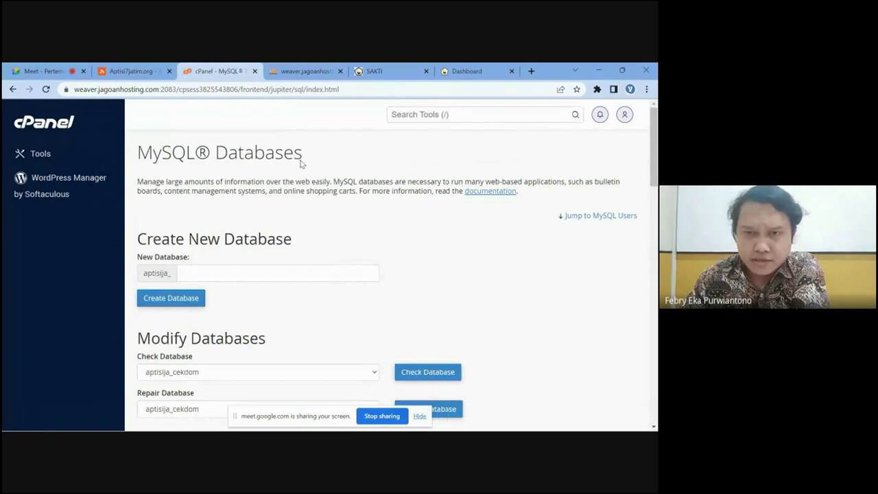
left_click(306, 71)
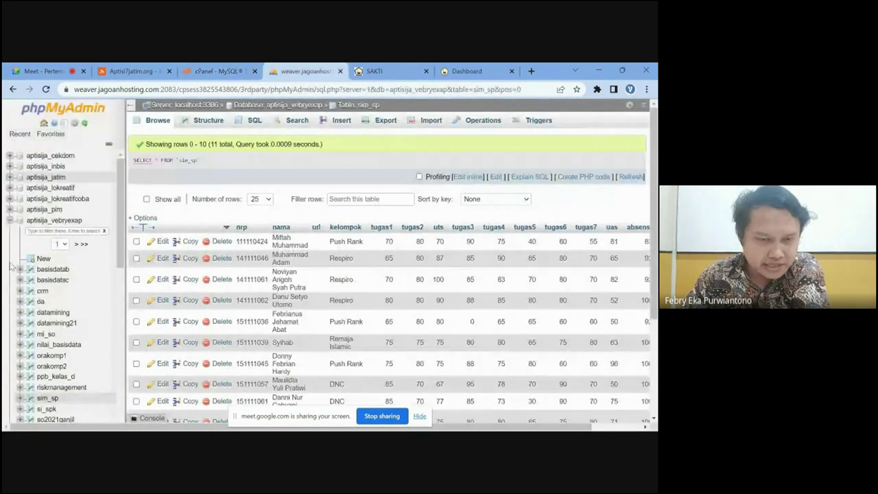
left_click(10, 220)
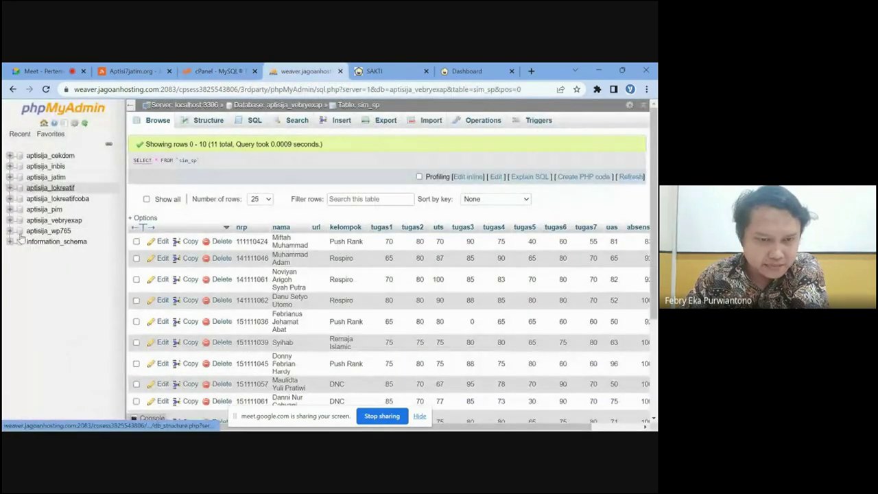
- Return to the cPanel MySQL Databases page and scroll down to the Add New User form
left_click(218, 71)
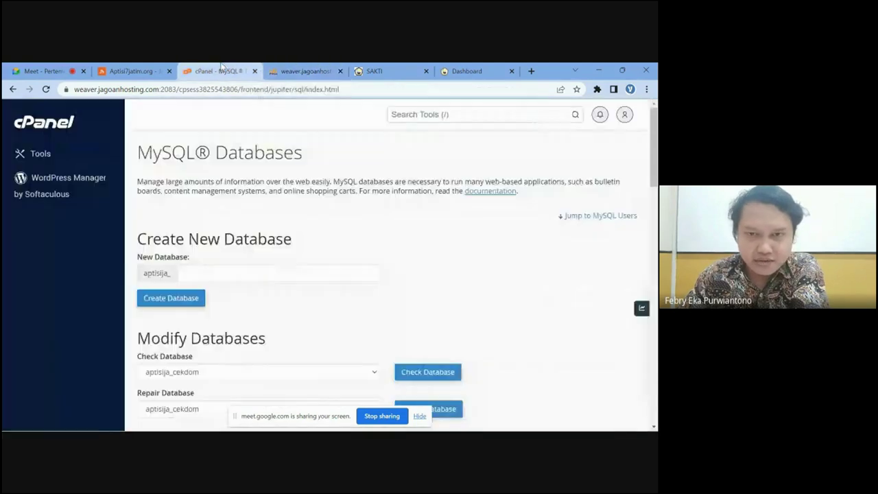
scroll(206, 260, "down", 2)
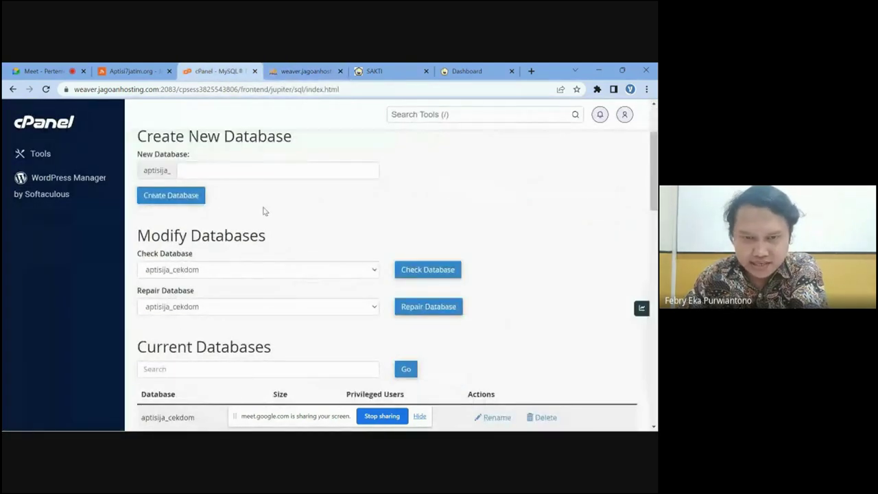
scroll(259, 221, "up", 1)
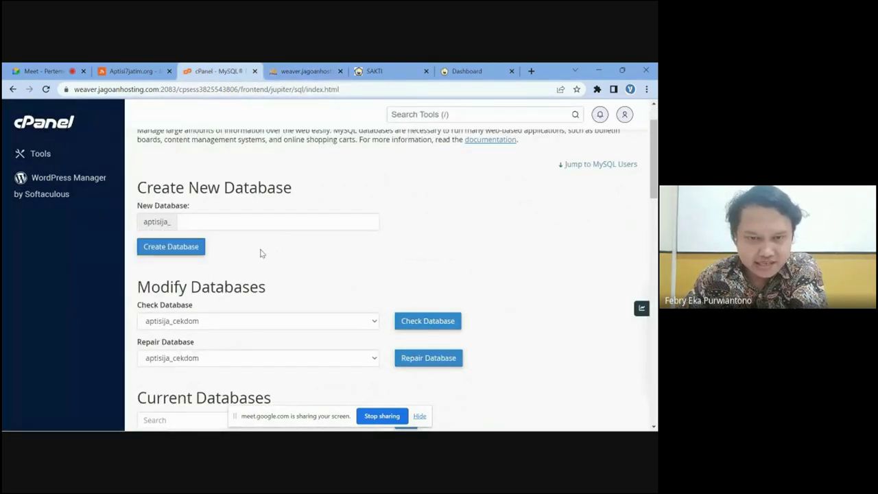
left_click(240, 222)
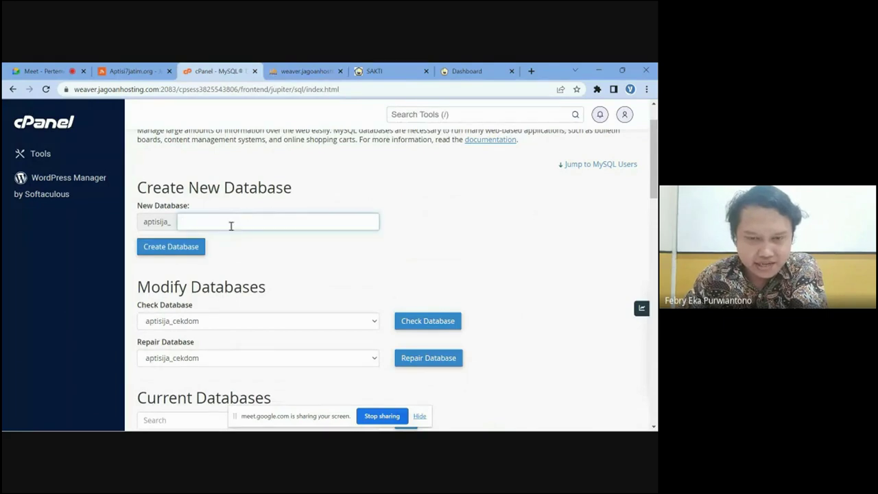
left_click(305, 71)
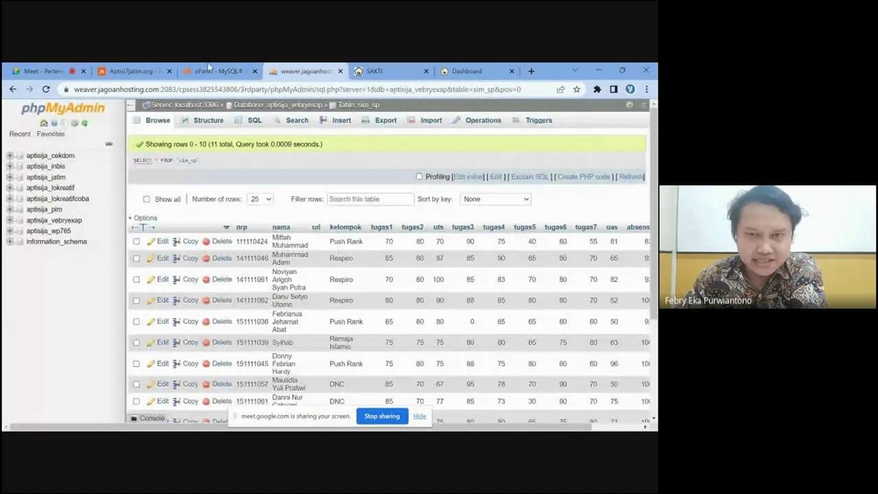
left_click(207, 71)
scroll(265, 254, "down", 3)
scroll(265, 256, "down", 10)
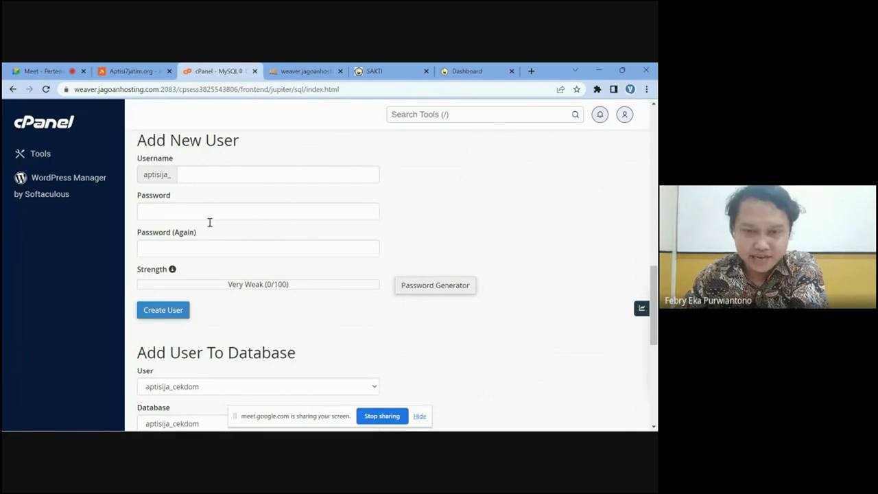
scroll(302, 254, "down", 2)
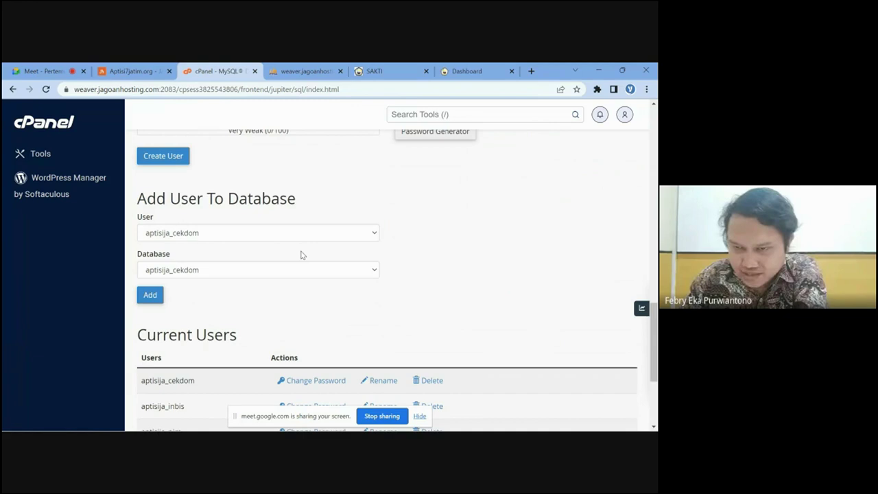
scroll(302, 255, "up", 10)
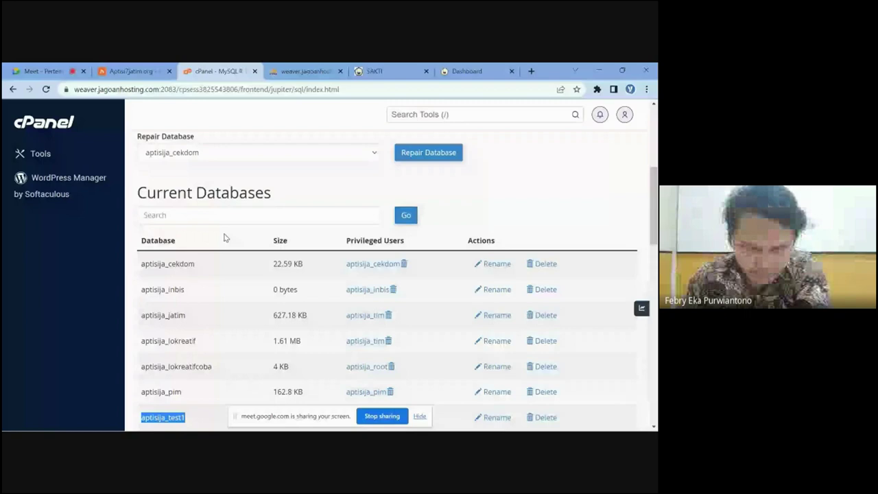
scroll(224, 236, "down", 10)
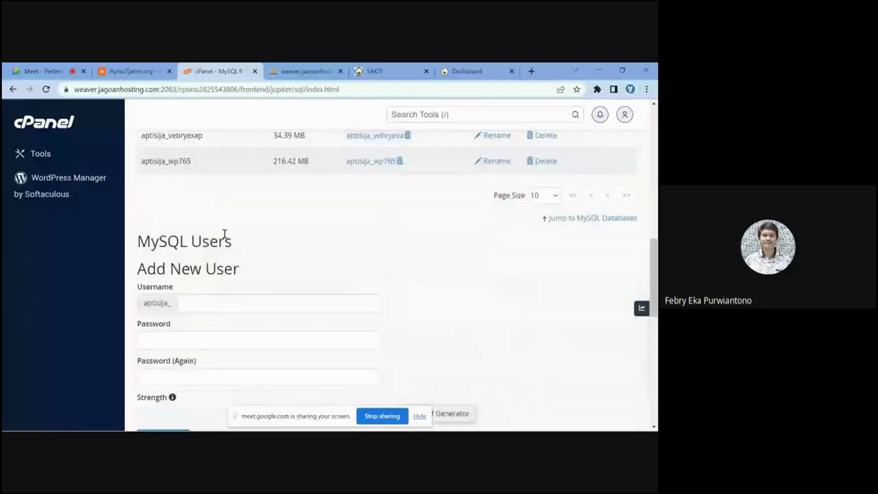
- Enter test1 as the new MySQL user's username
scroll(224, 234, "down", 1)
left_click(212, 251)
type("test")
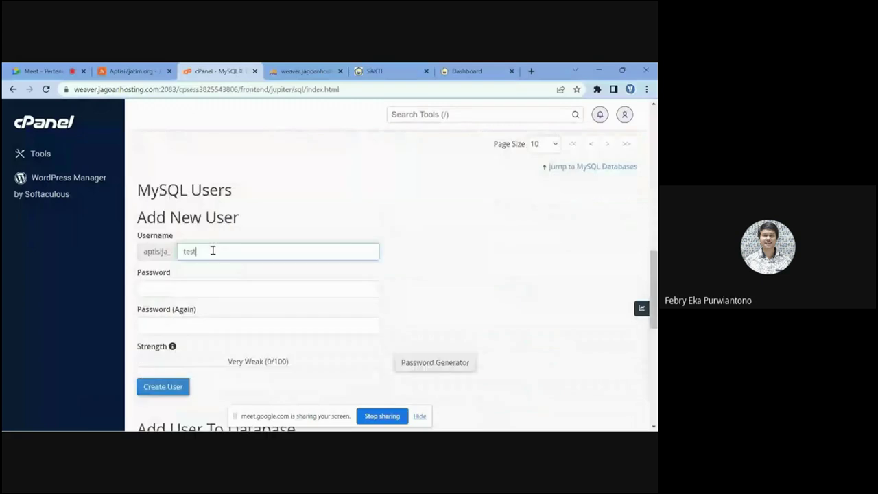
type("1")
- Give test1 a strong password, copy it into the confirmation field, and create the user
scroll(246, 244, "down", 1)
left_click(285, 237)
type("12345678")
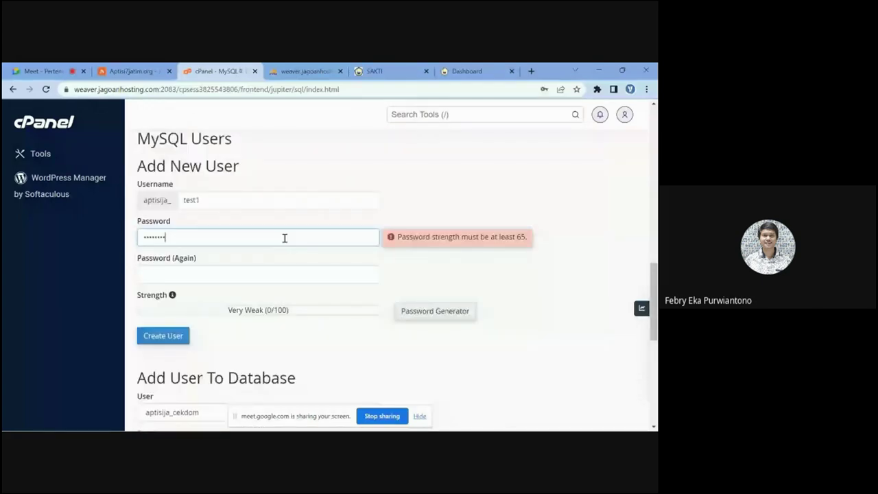
key("BackSpace")
key("BackSpace")
key("BackSpace")
key("BackSpace")
key("BackSpace")
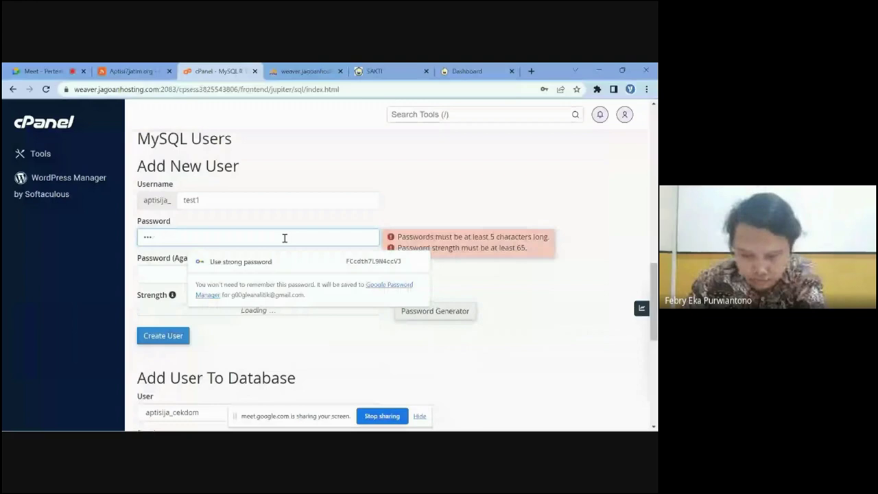
left_click(240, 261)
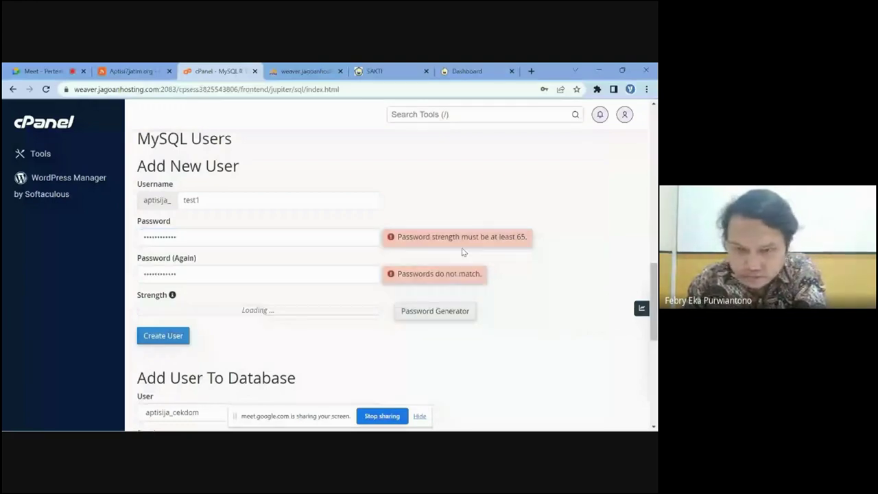
left_click(198, 237)
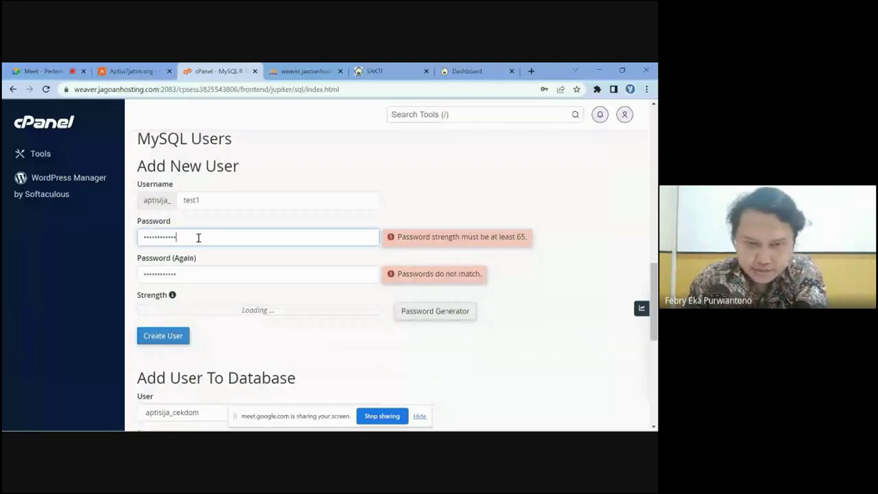
key("ctrl+a")
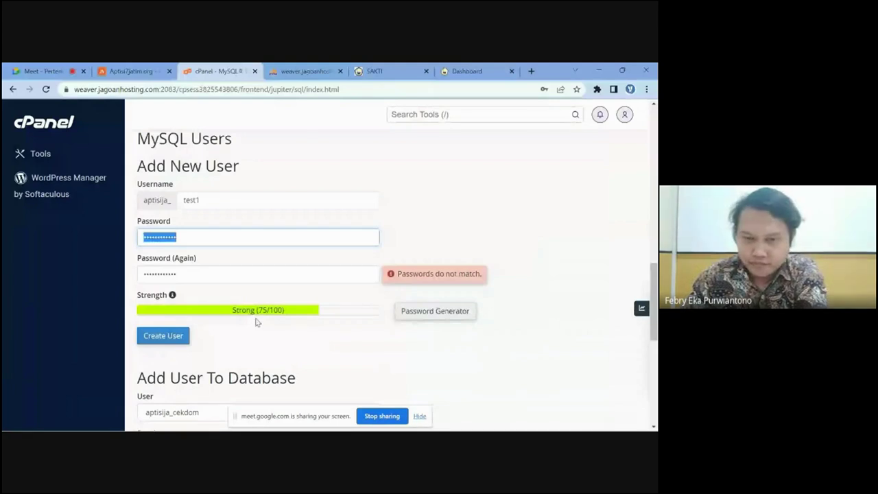
key("Tab")
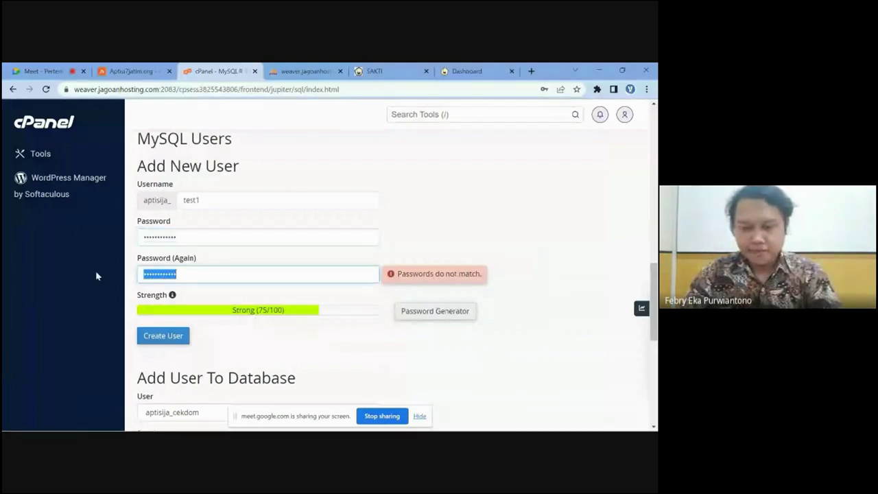
key("ctrl+v")
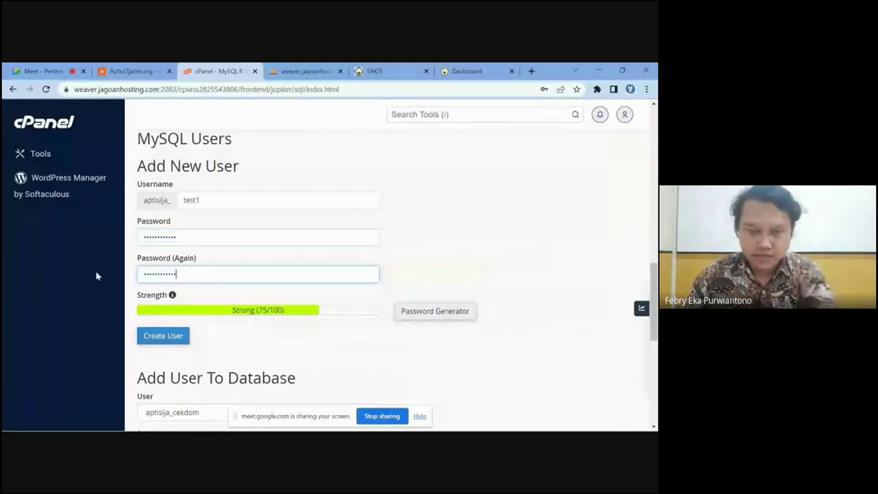
left_click(226, 338)
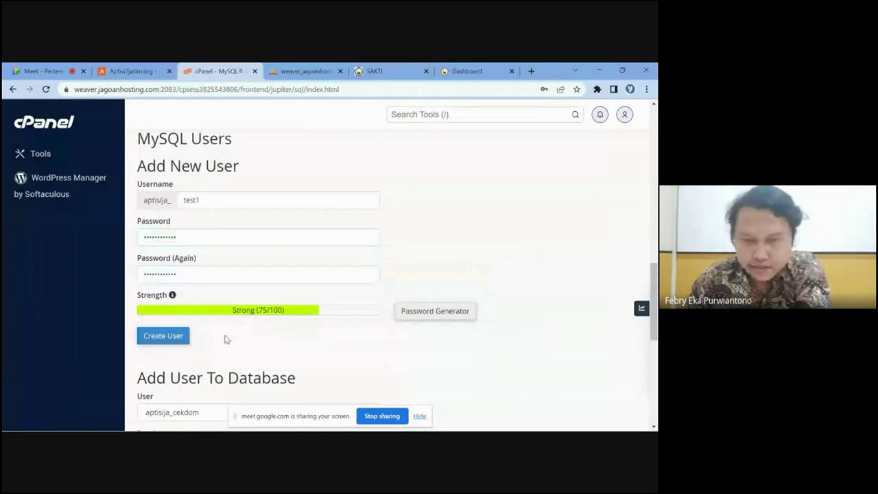
left_click(172, 336)
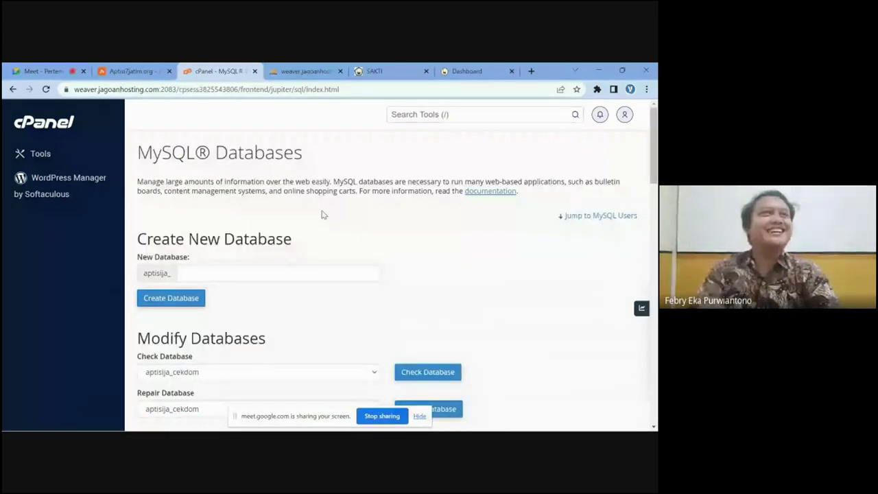
- Add user aptisija_test1 to the aptisija_test1 database, then switch to phpMyAdmin
scroll(322, 215, "down", 15)
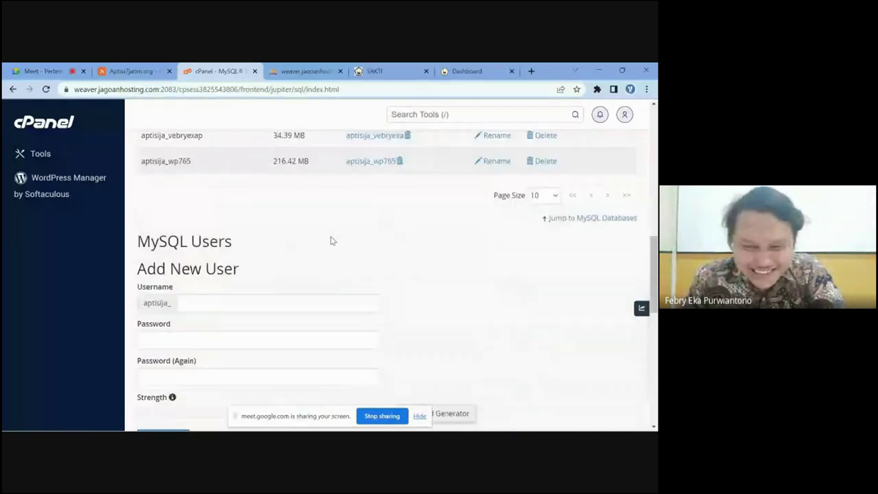
scroll(333, 239, "down", 4)
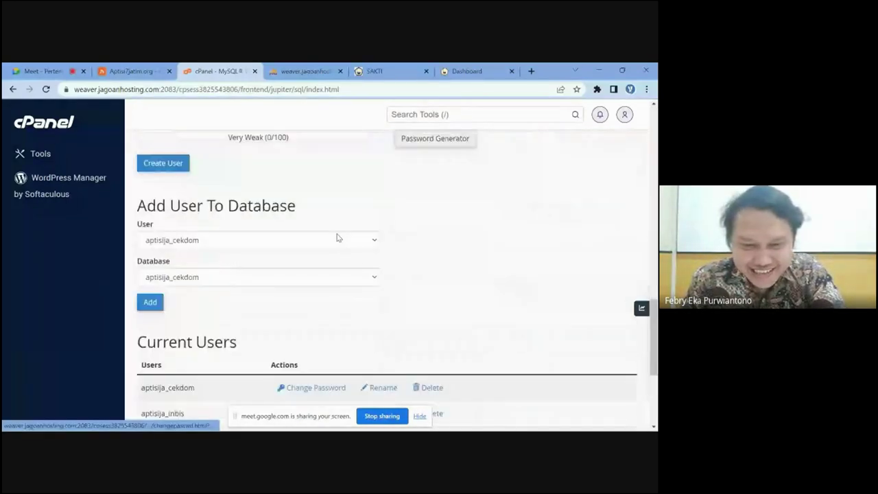
scroll(334, 238, "up", 2)
scroll(330, 238, "down", 2)
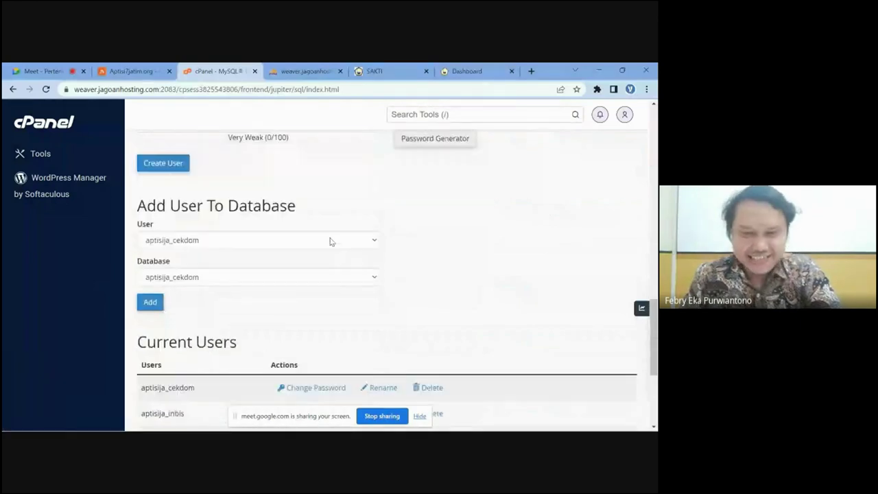
scroll(194, 216, "down", 1)
left_click(195, 224)
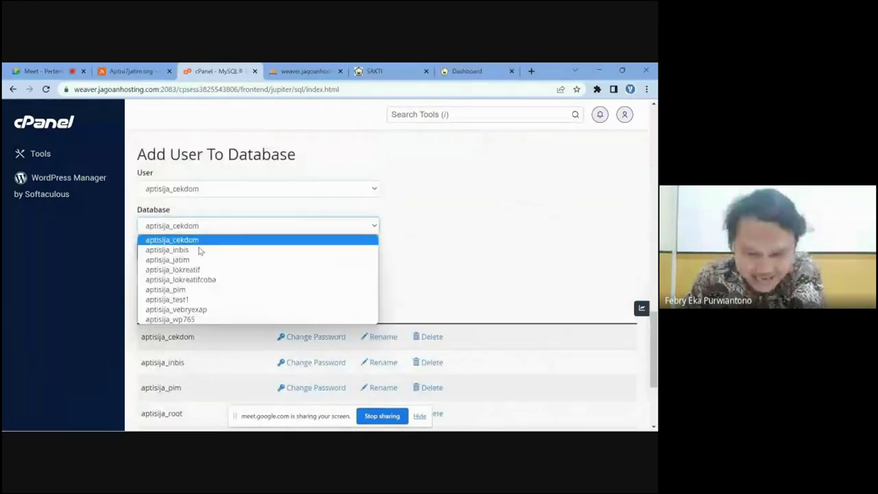
left_click(198, 298)
left_click(210, 188)
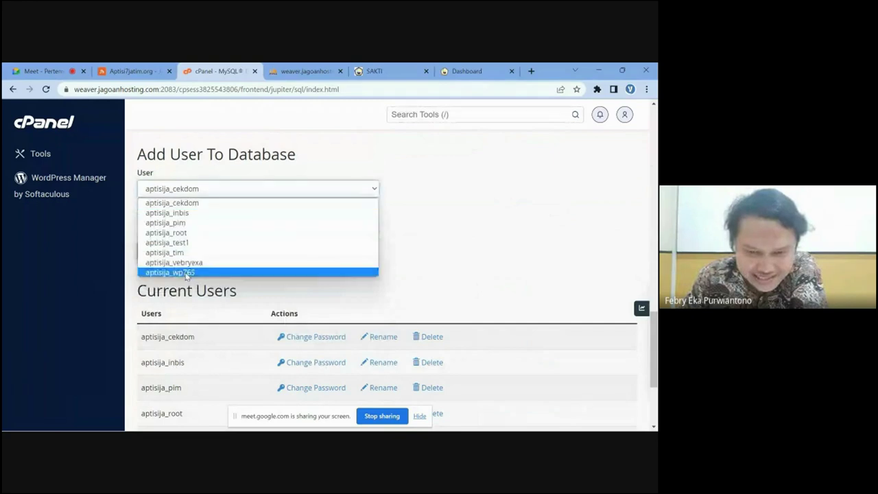
left_click(191, 244)
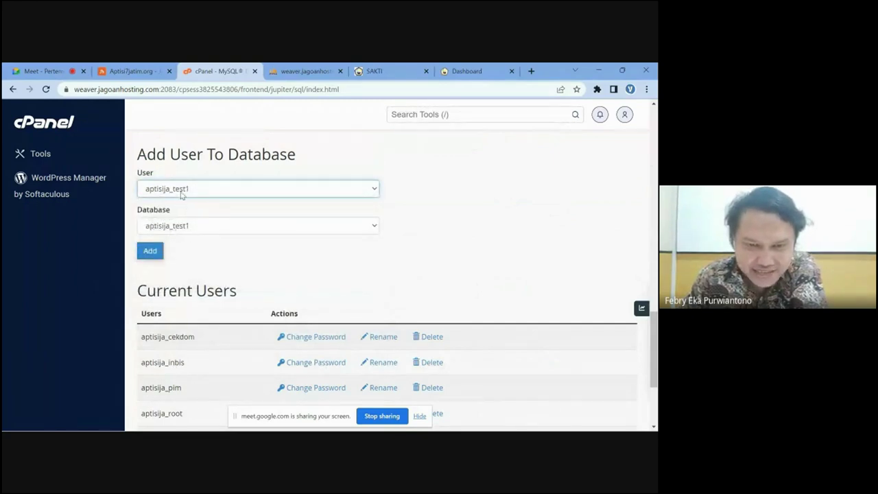
left_click(152, 252)
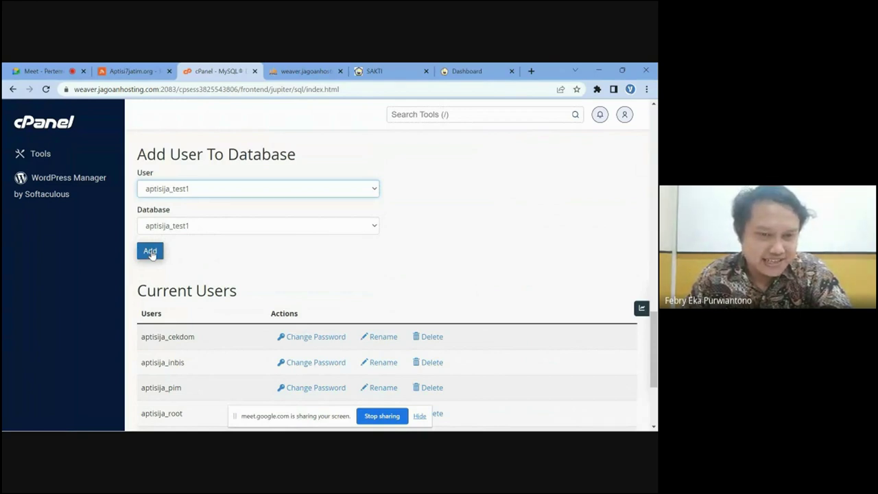
key("ctrl+Tab")
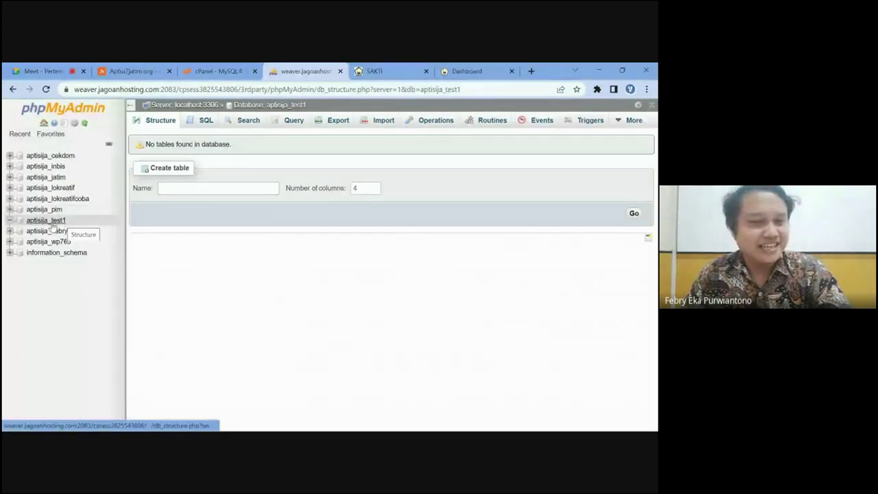
- Create a table named 'database' with 4 columns in aptisija_test1
left_click(184, 188)
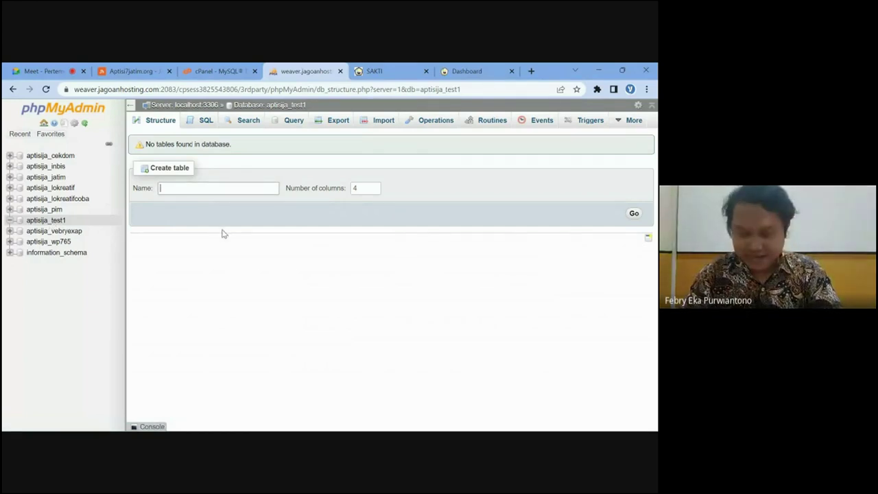
type("databa")
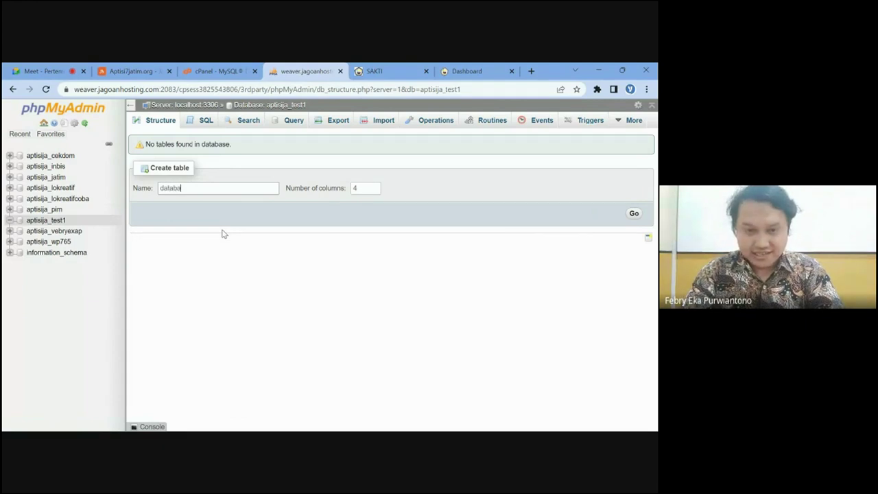
type("se")
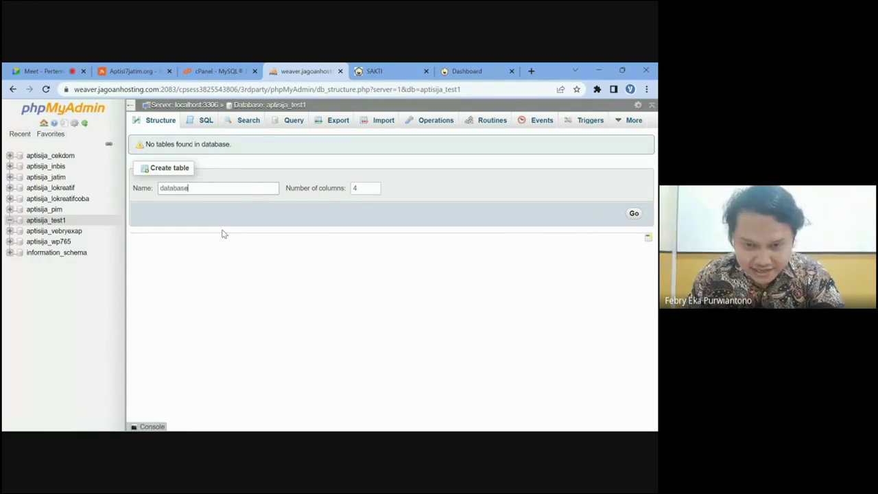
mouse_move(377, 189)
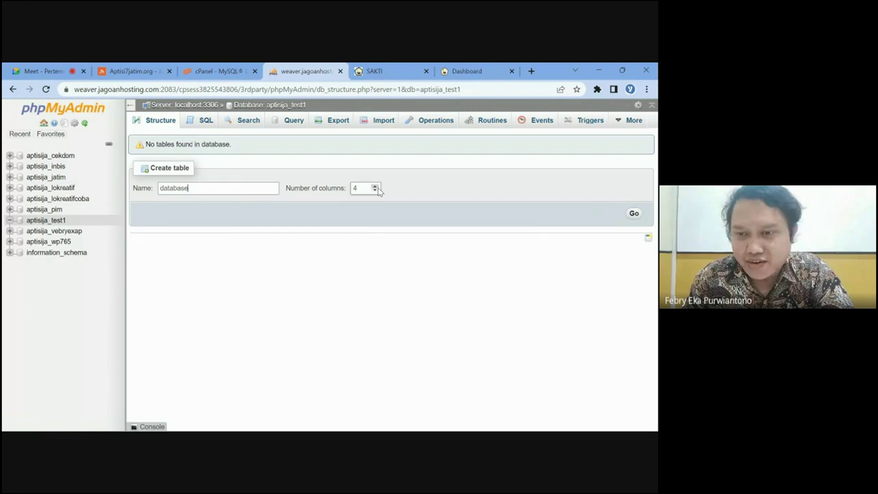
left_click(633, 215)
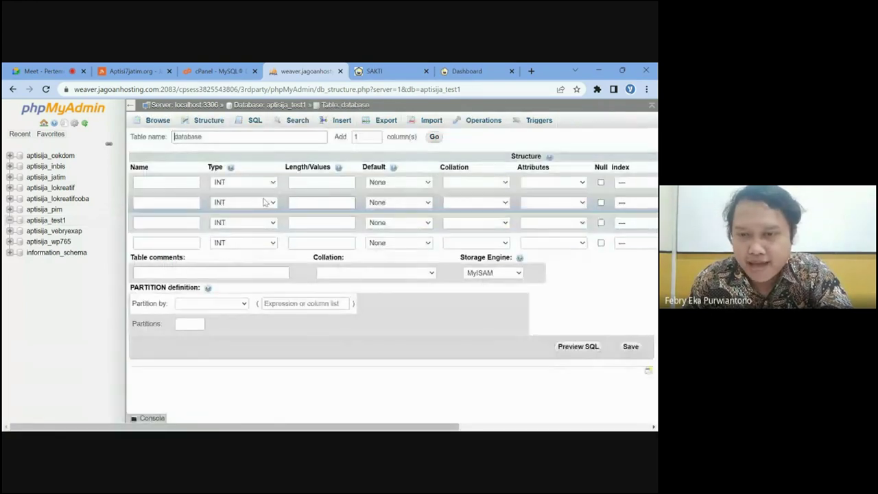
- Name the first column nrp with type VARCHAR
left_click(178, 199)
left_click(166, 183)
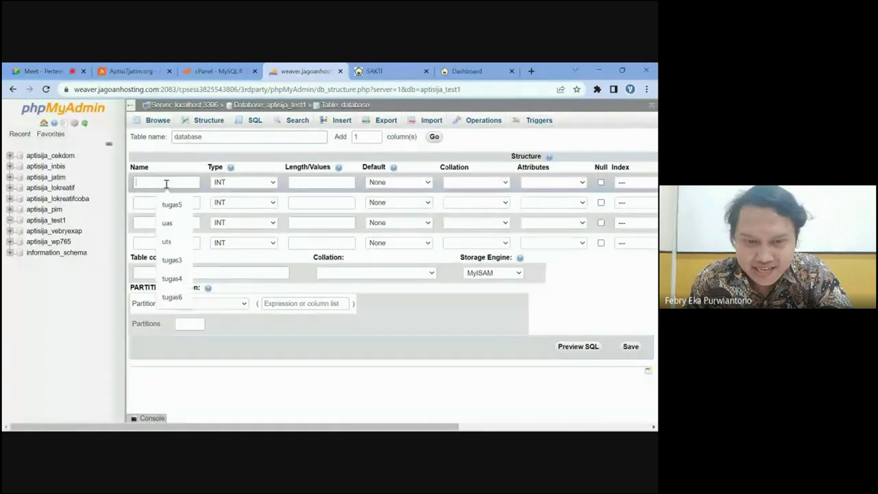
type("nrp")
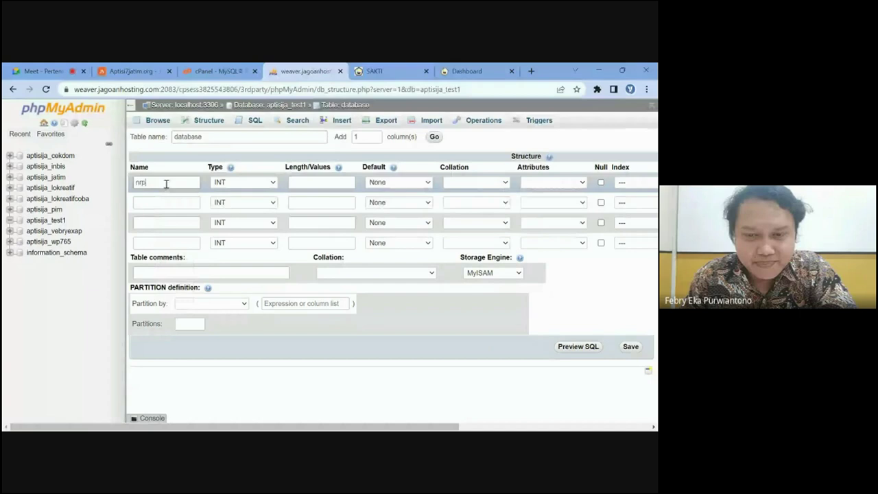
key("Tab")
key("v")
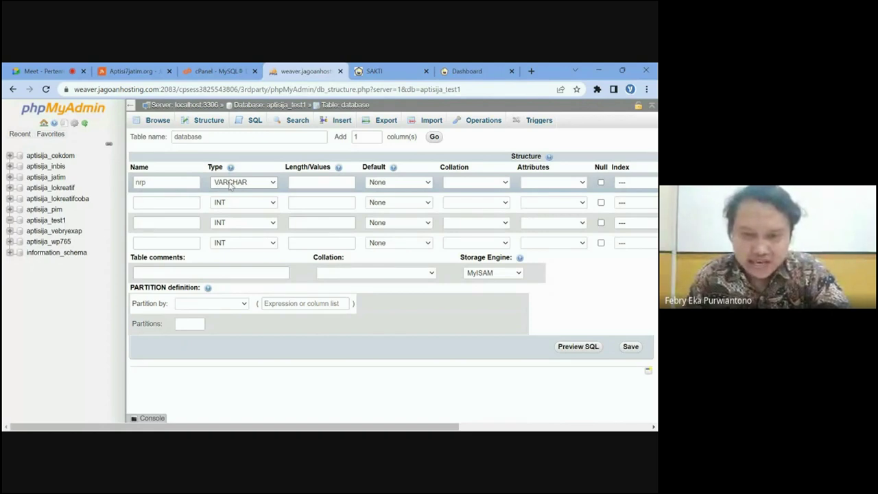
- Name the second column kelompok as VARCHAR and enter 'tugaas1' for the third column
left_click(178, 202)
type("kelompok")
left_click(226, 204)
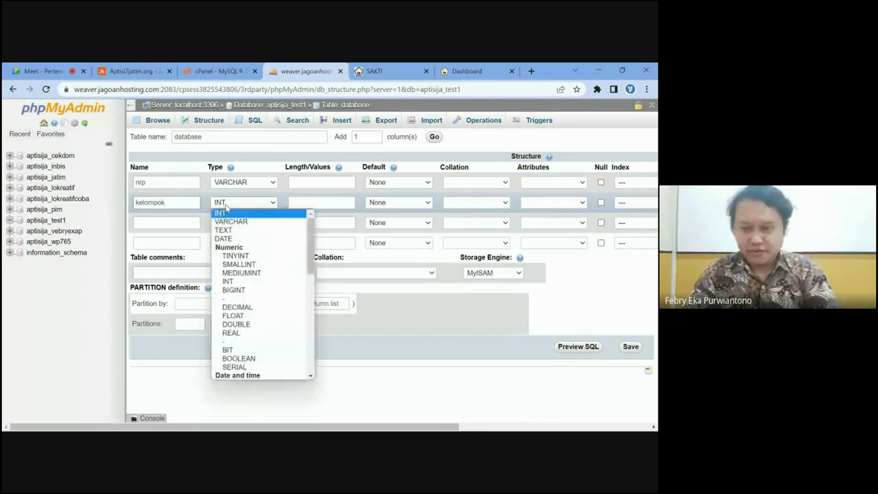
left_click(231, 221)
left_click(166, 204)
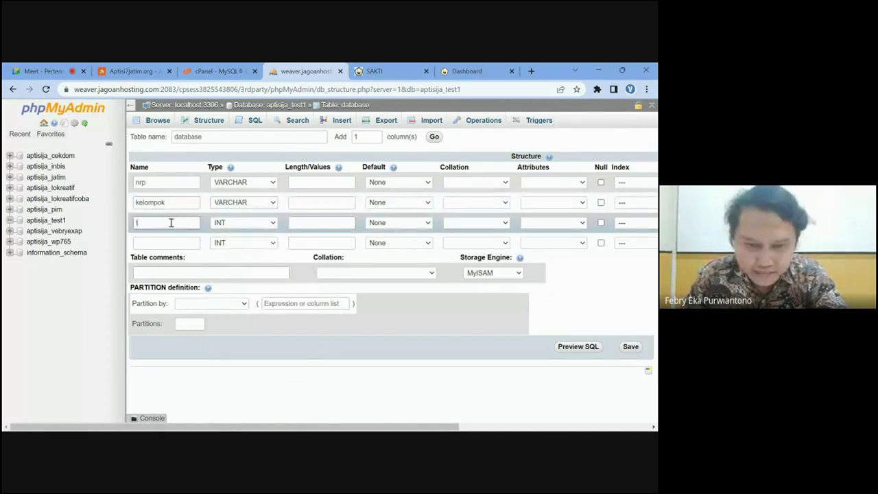
type("tugaas1")
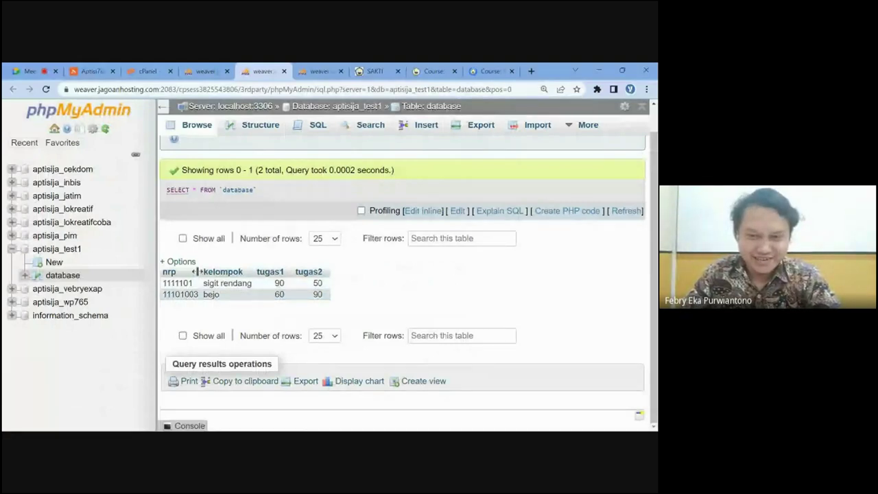
- View the column structure of the table 'database'
left_click(253, 128)
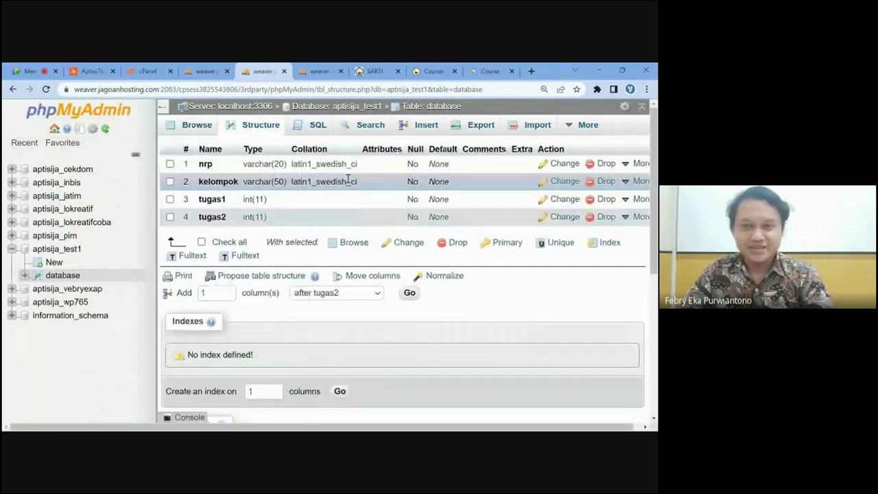